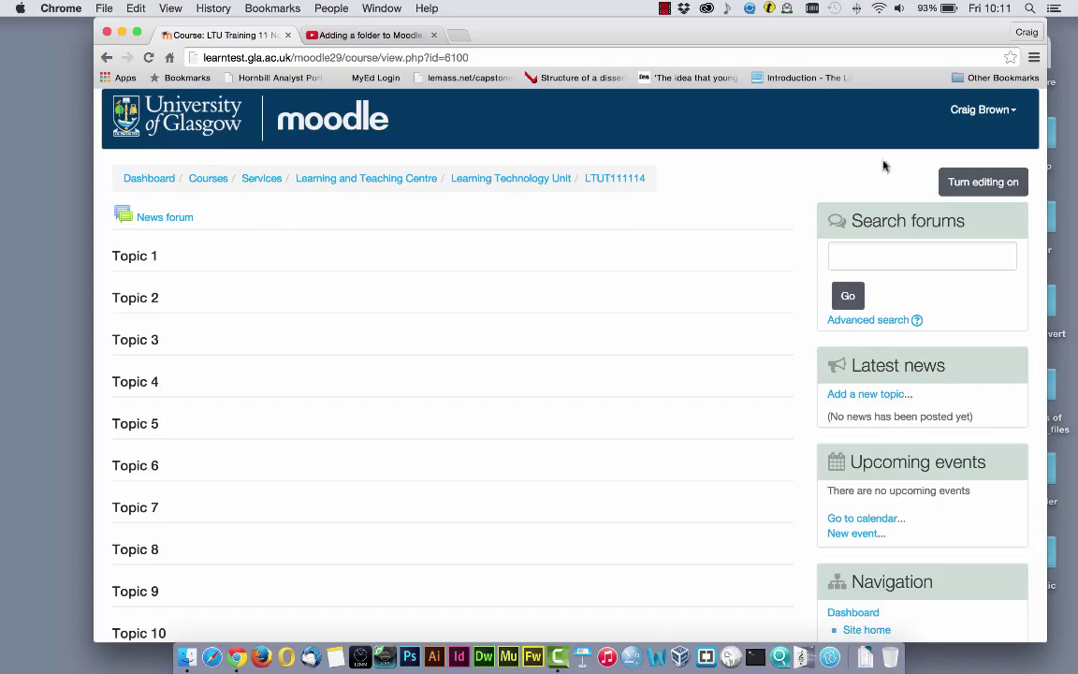
- Turn on editing for the course and add a Forum activity to Topic 1
click(958, 183)
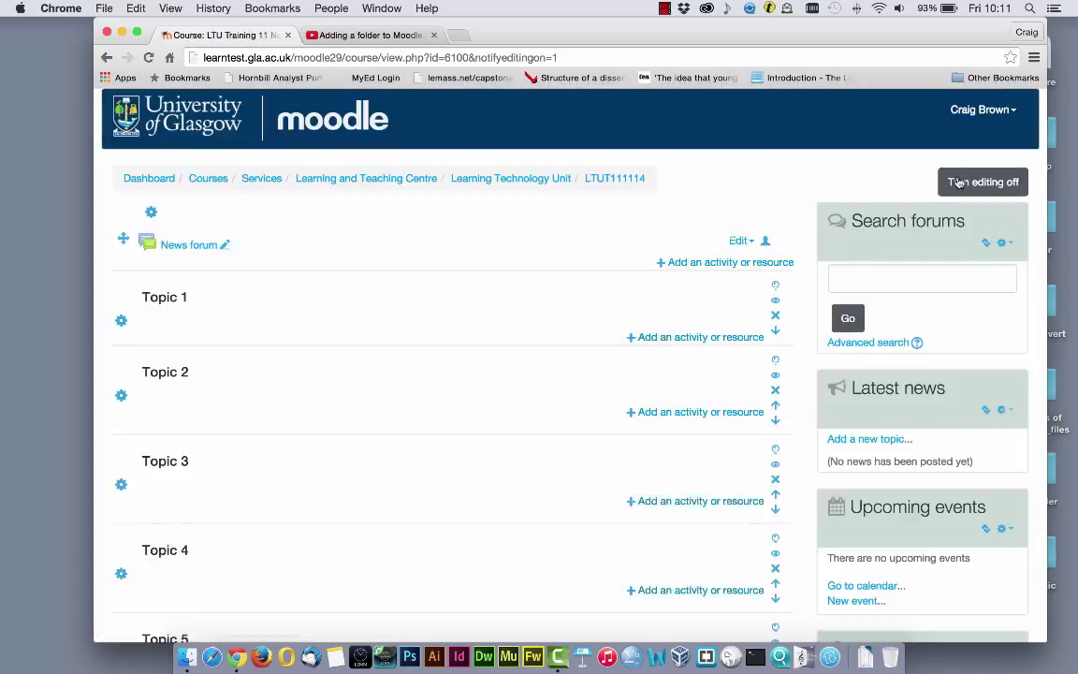
click(703, 338)
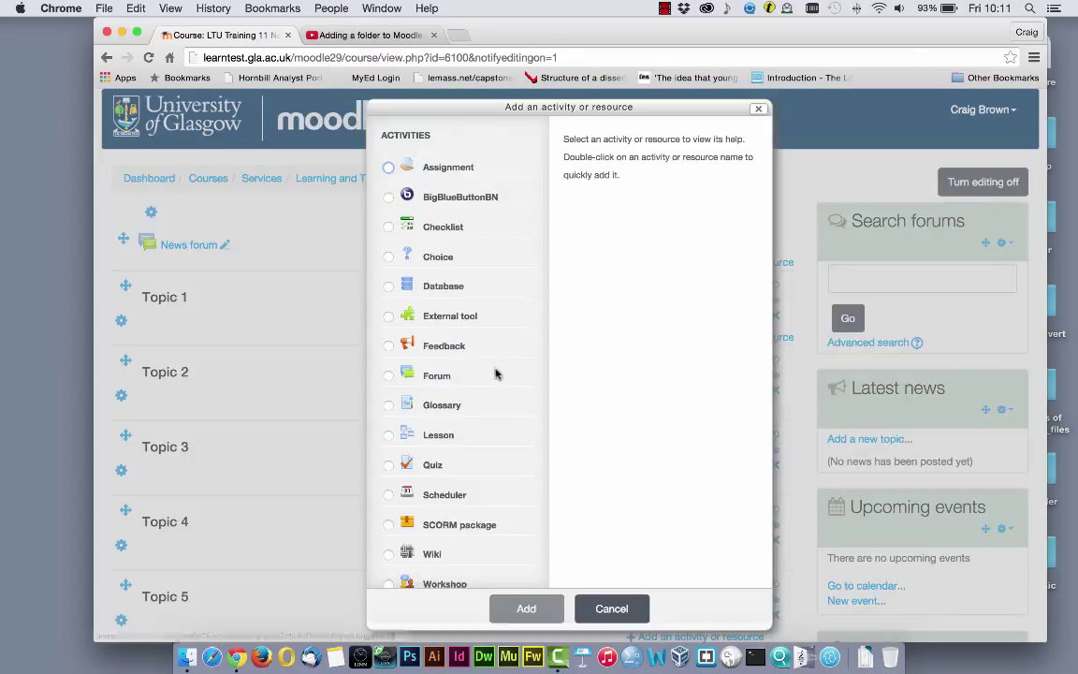
click(388, 375)
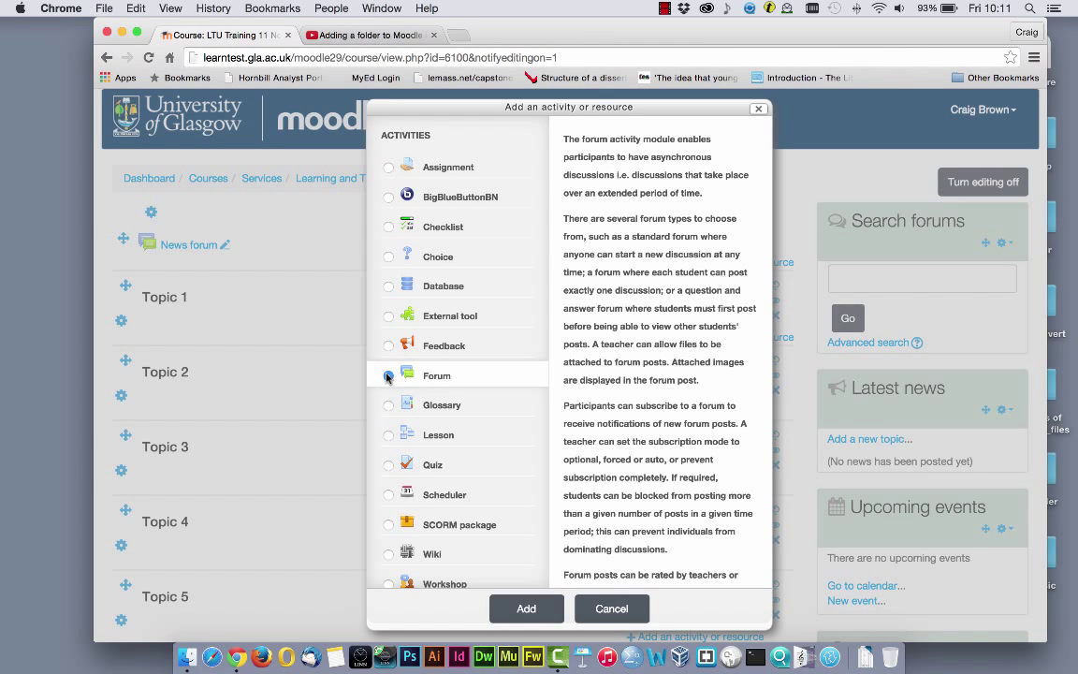
click(526, 609)
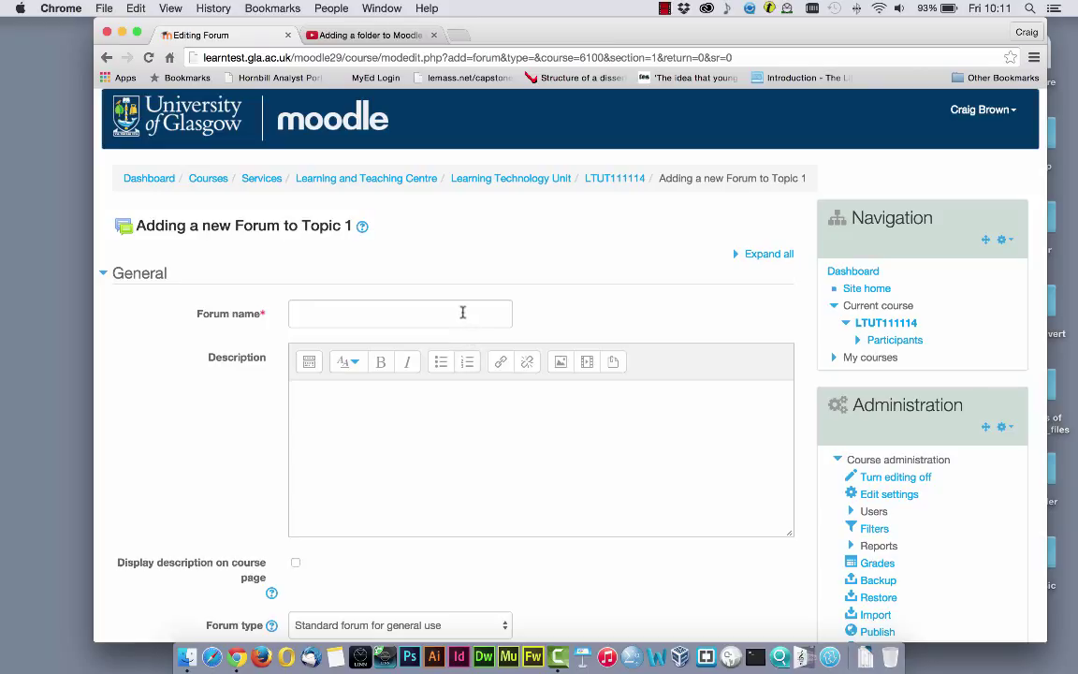
- Name the forum "My great forum" and enter the description "Please discuss your coursework here."
click(462, 311)
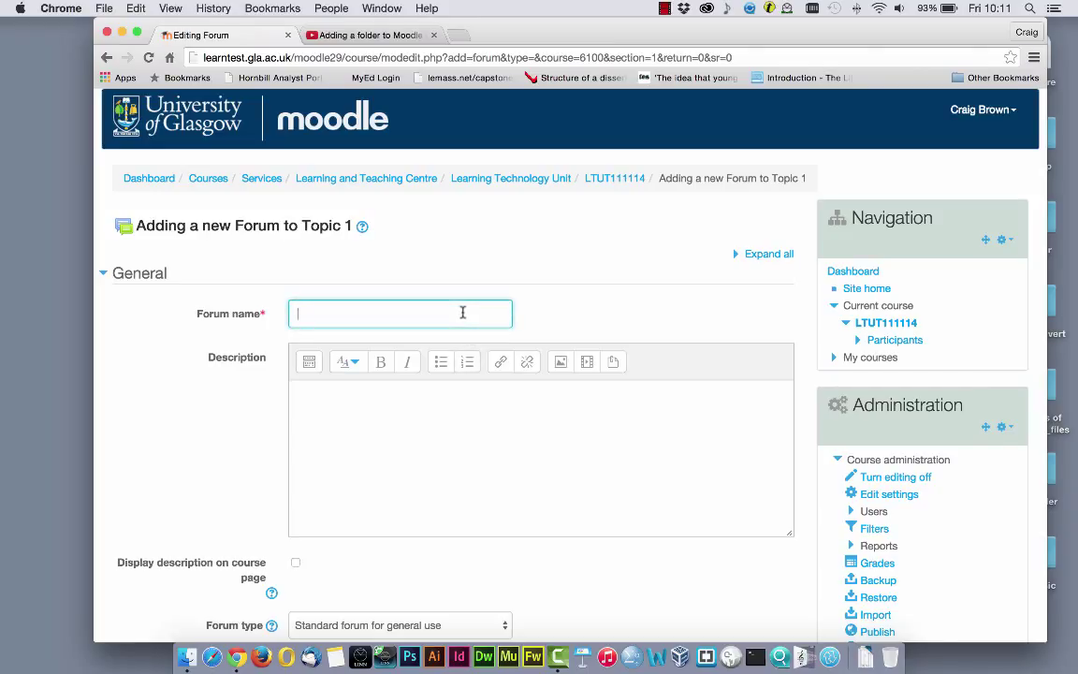
text(My great forum)
click(457, 407)
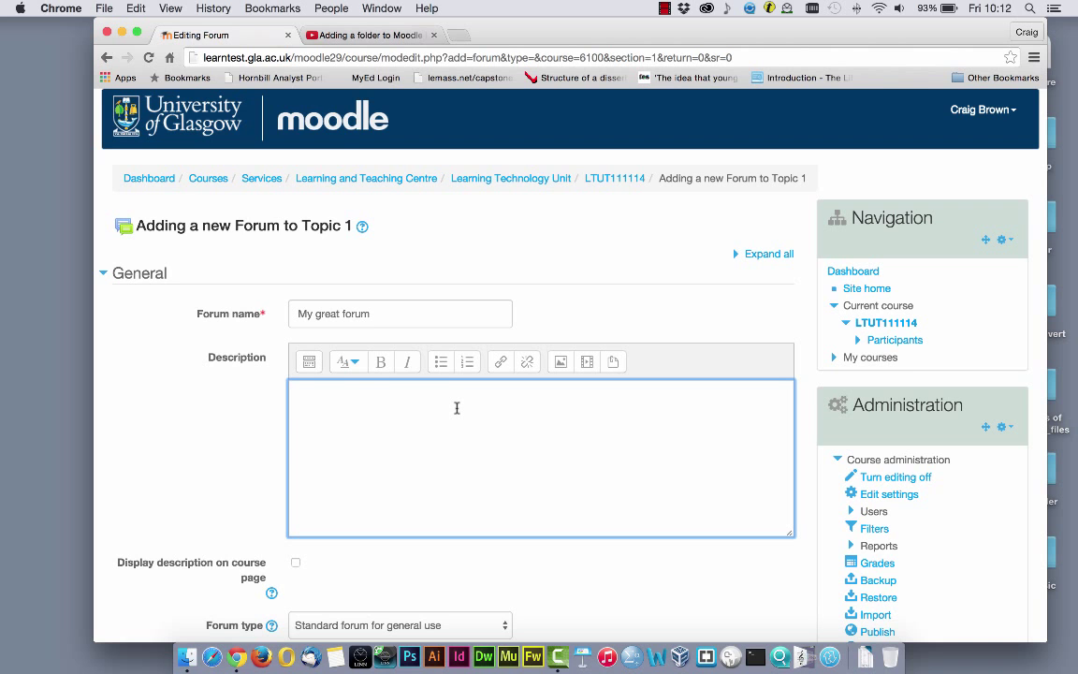
text(Please discuss your coursework here.)
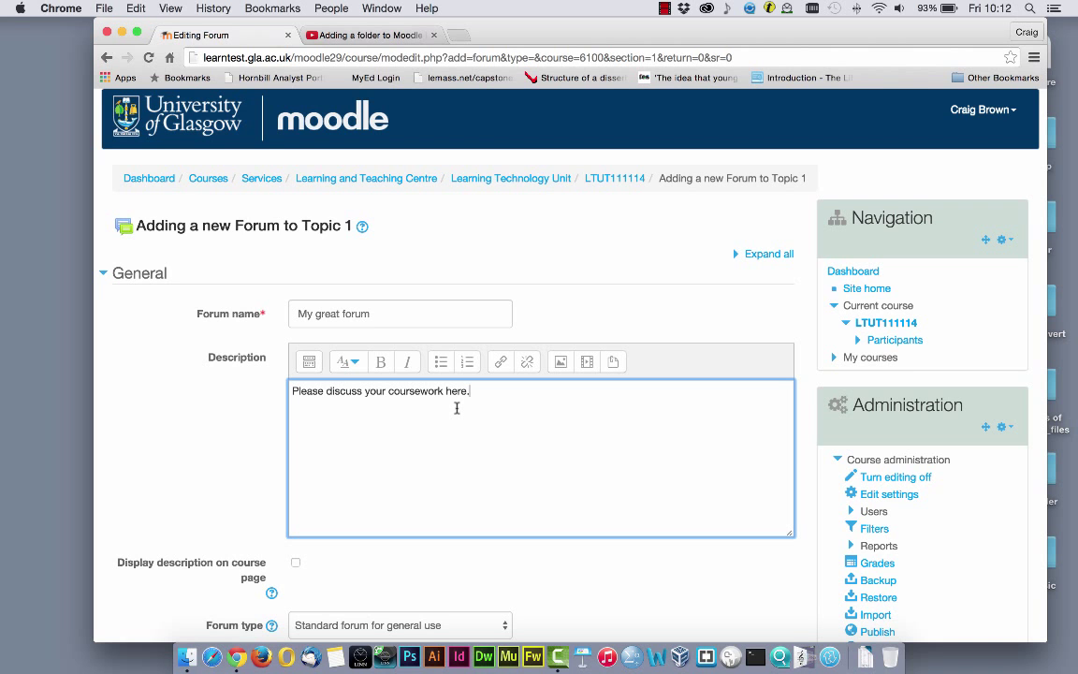
- Expand all the forum's settings sections and keep the forum type as Standard forum for general use
scroll(457, 408, down, 4)
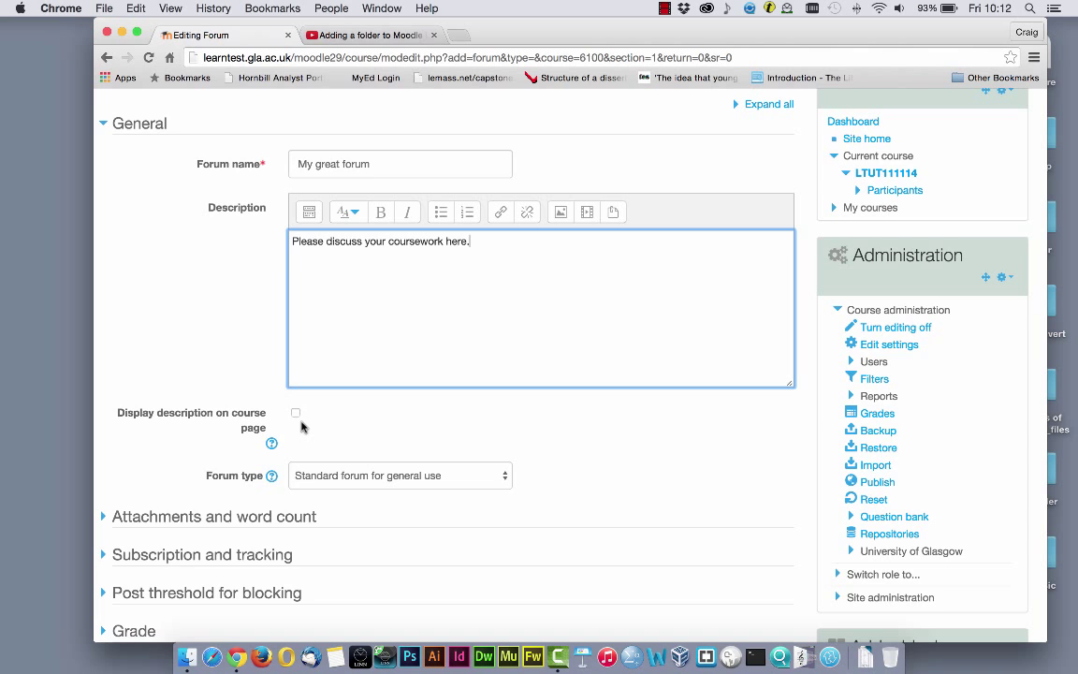
scroll(536, 368, up, 2)
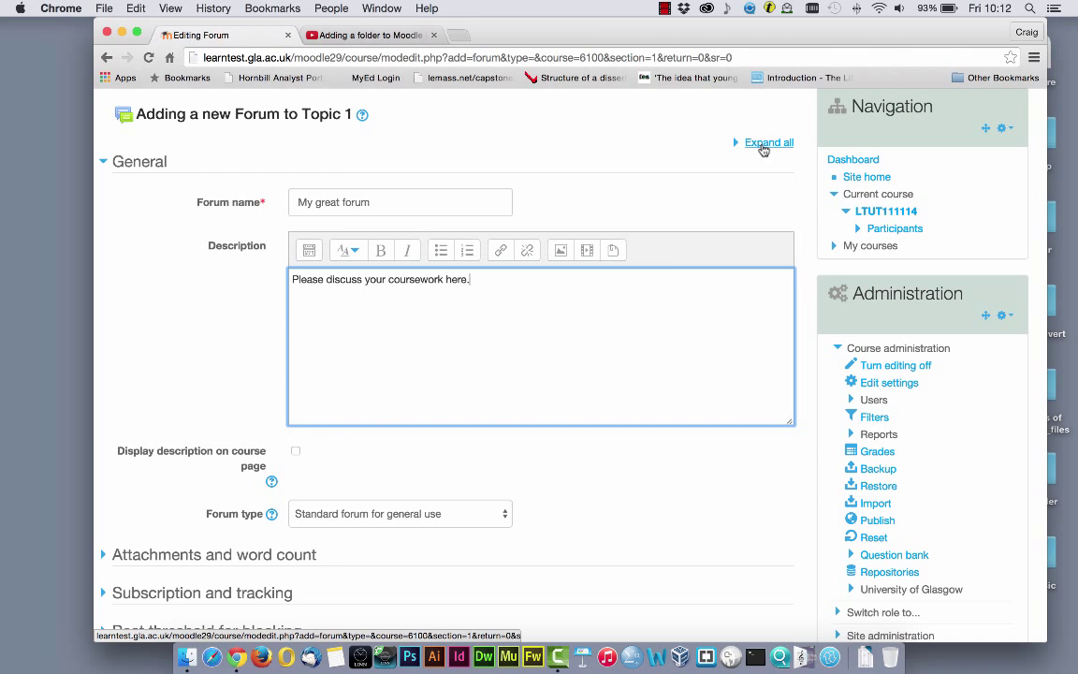
click(763, 150)
scroll(731, 224, down, 5)
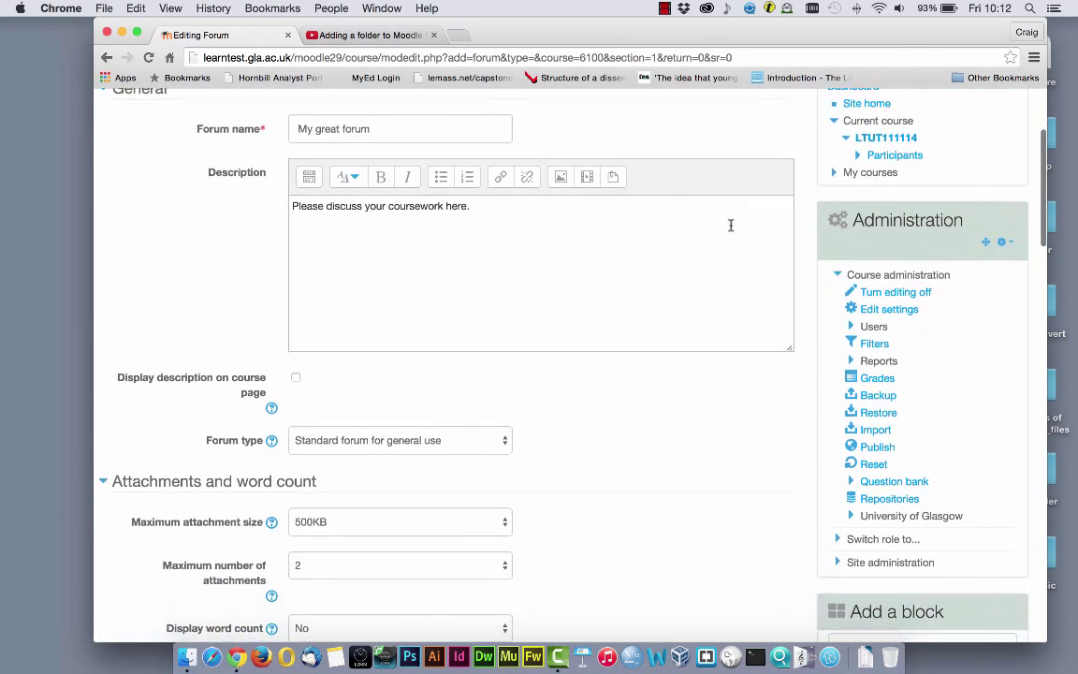
scroll(731, 223, down, 3)
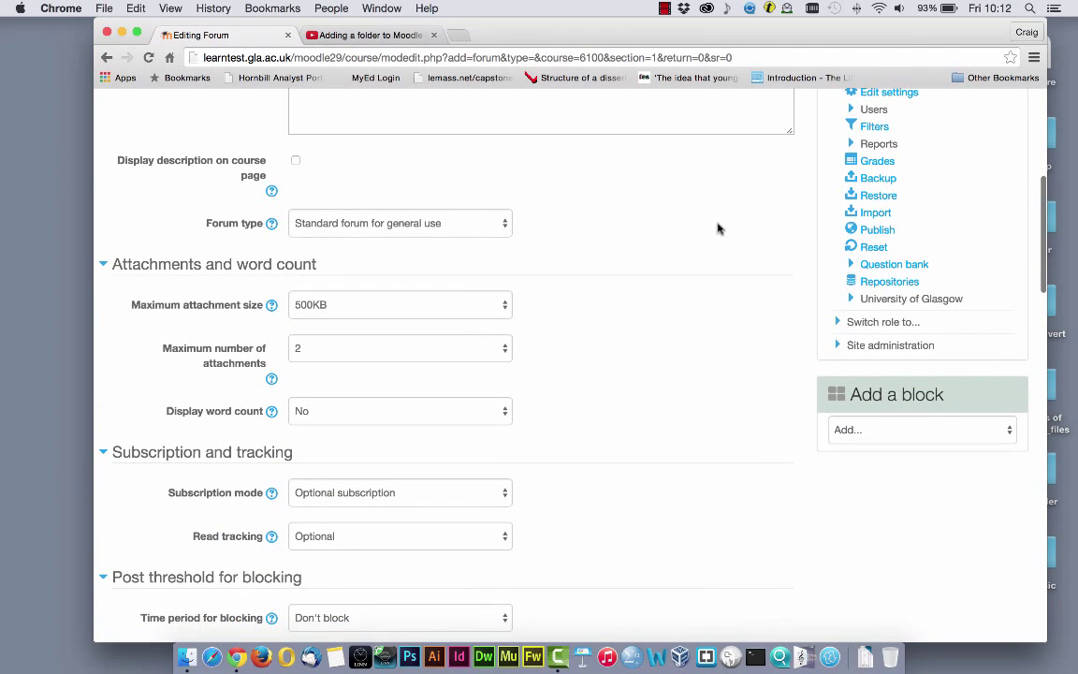
scroll(559, 224, down, 2)
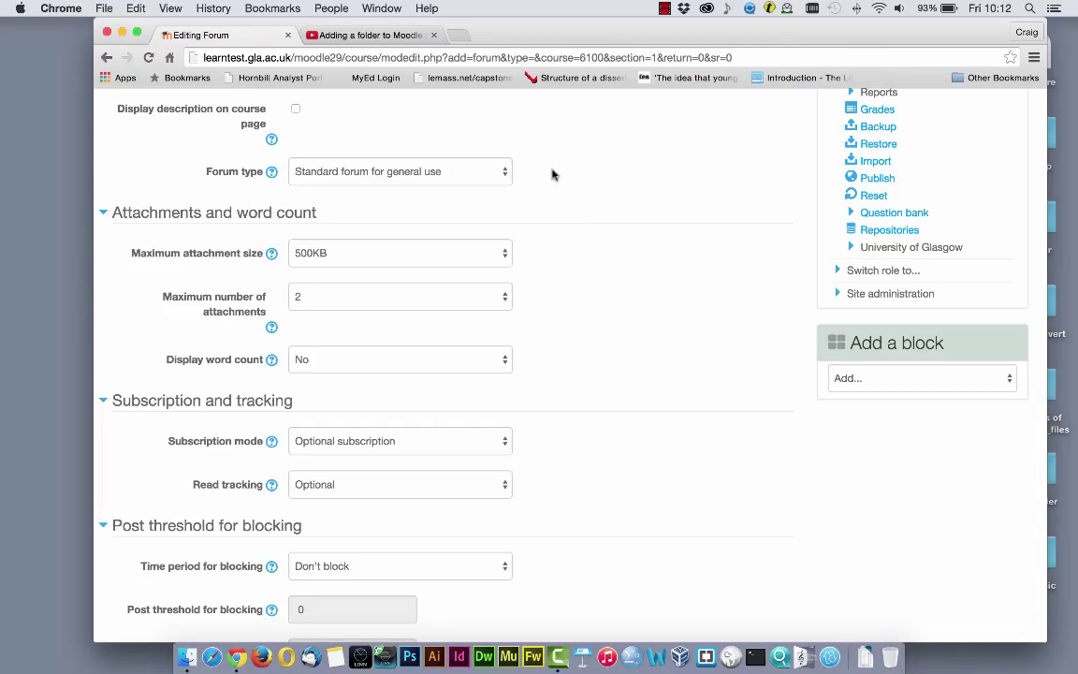
click(499, 175)
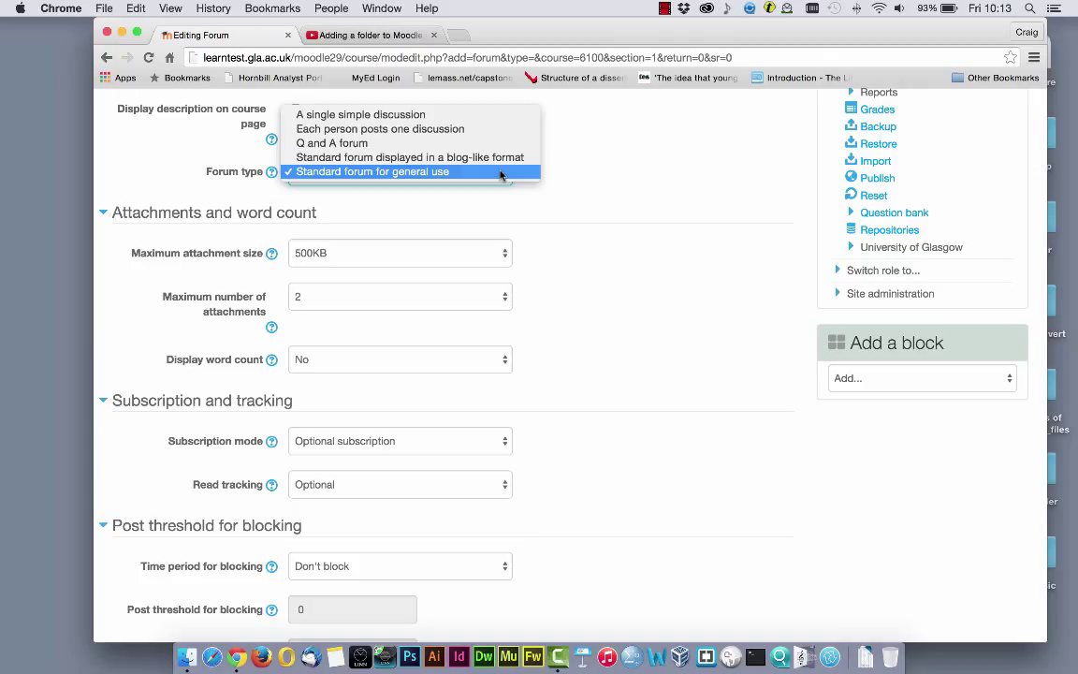
click(500, 175)
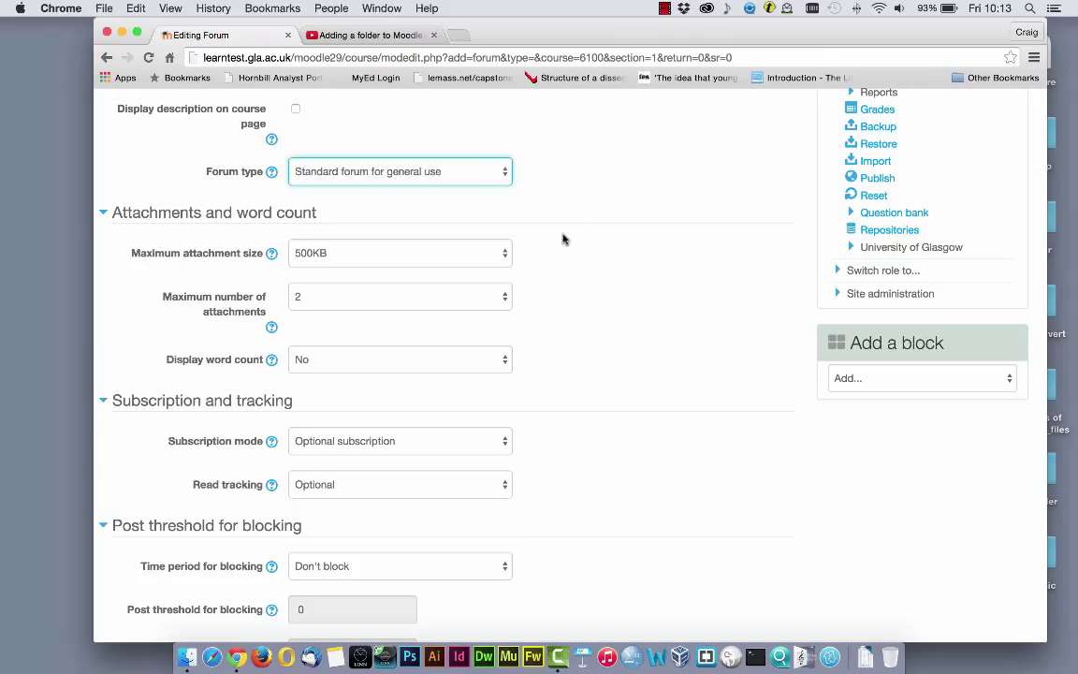
- Review the attachment and word count settings and the subscription mode options, keeping Optional subscription
scroll(563, 236, down, 2)
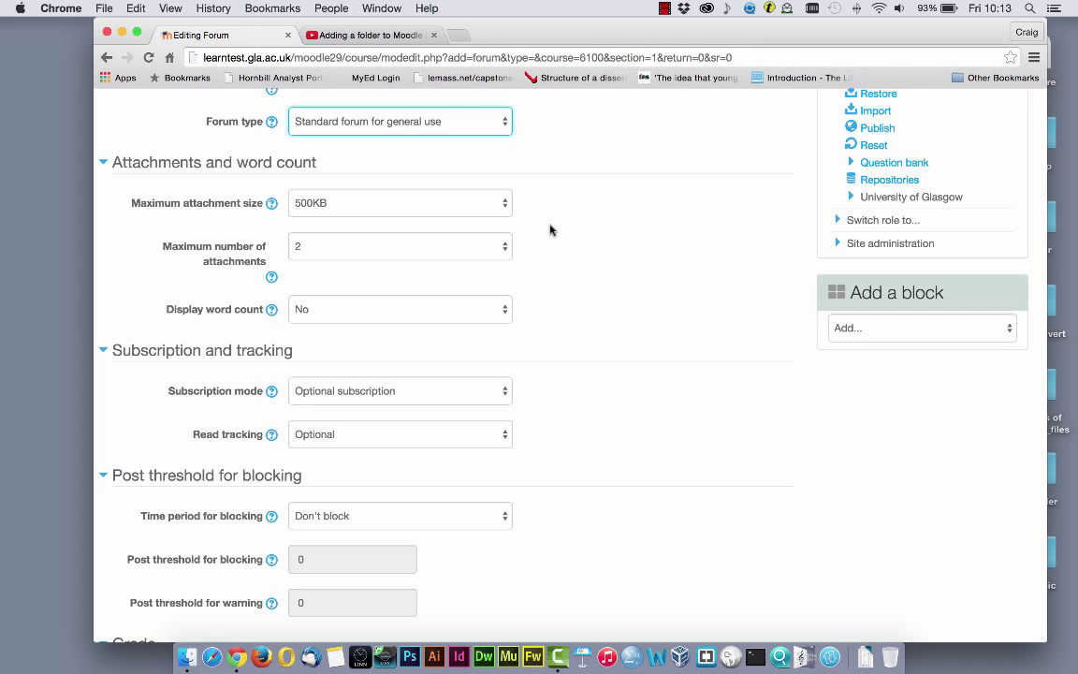
scroll(550, 230, down, 2)
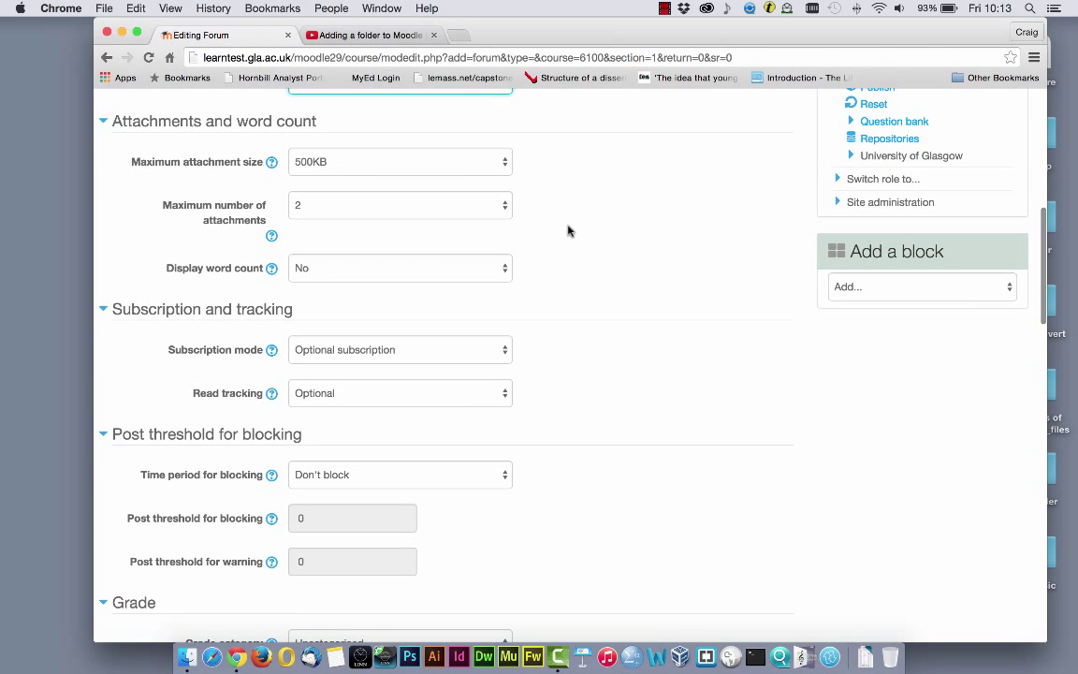
scroll(567, 230, down, 5)
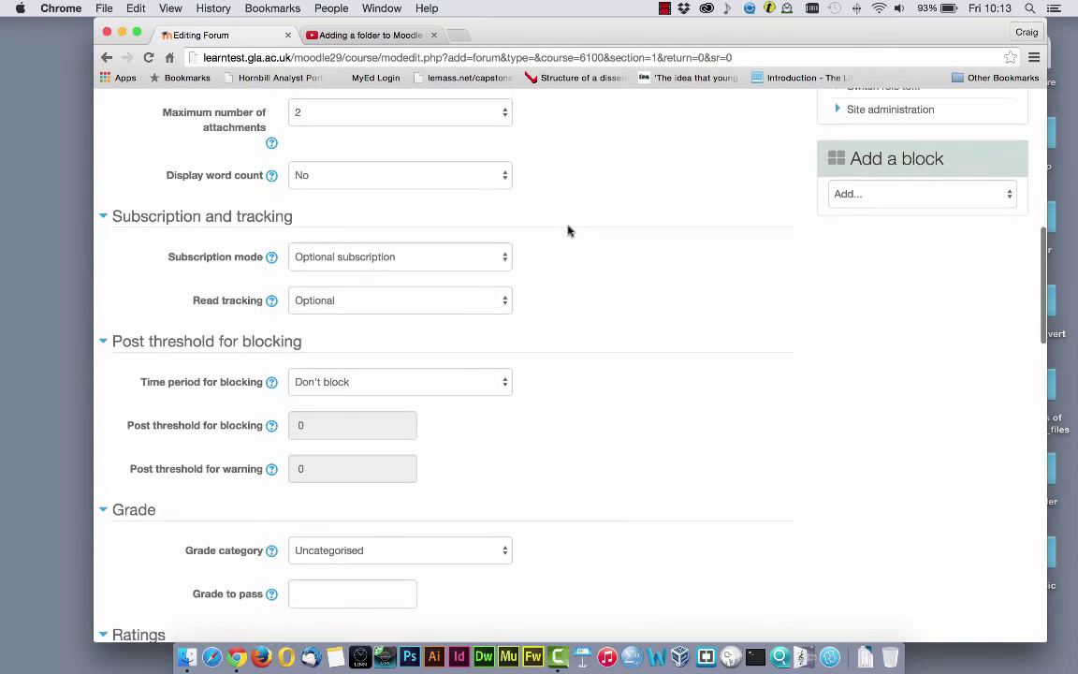
scroll(567, 230, down, 5)
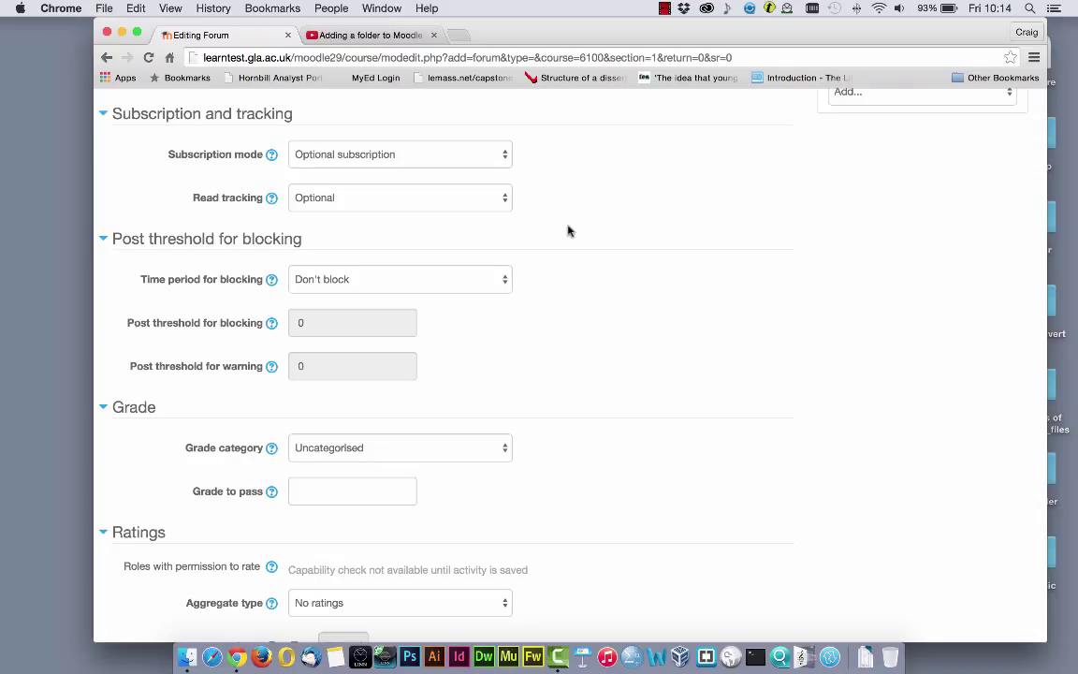
click(504, 155)
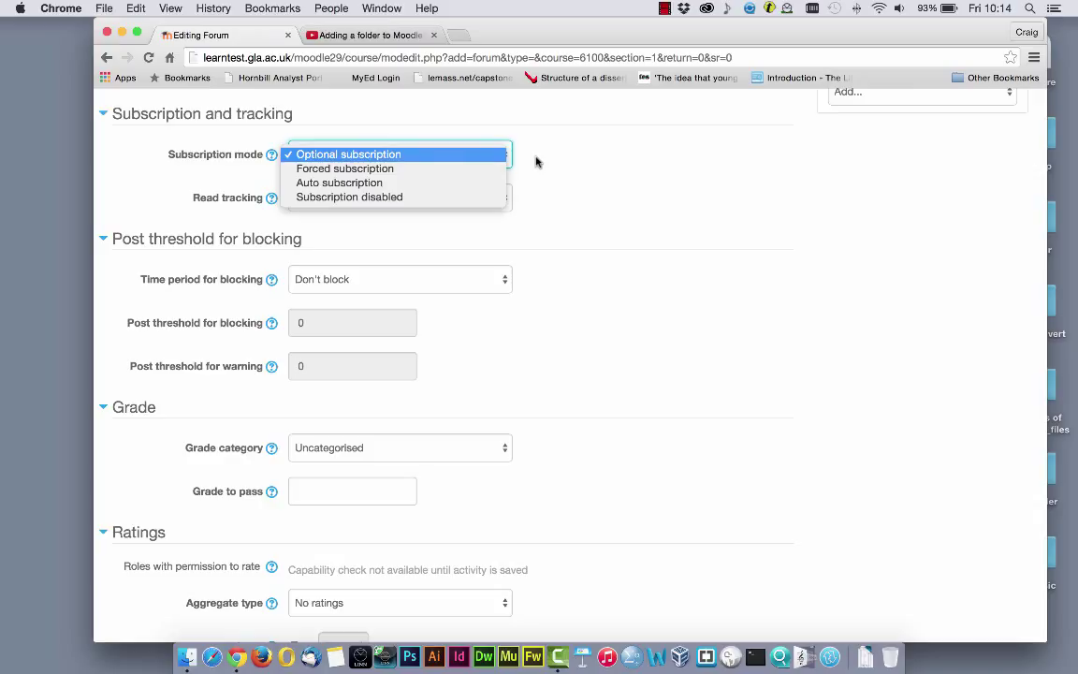
click(535, 161)
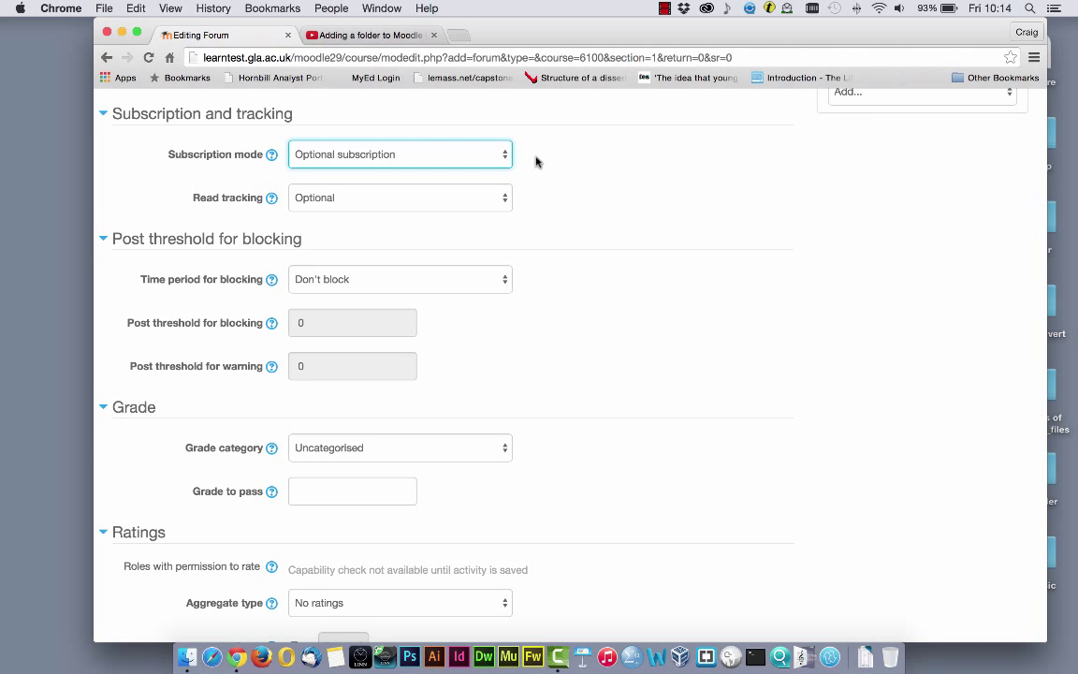
- Keep the group mode in the common module settings at No groups, and save and display the forum
scroll(537, 162, down, 2)
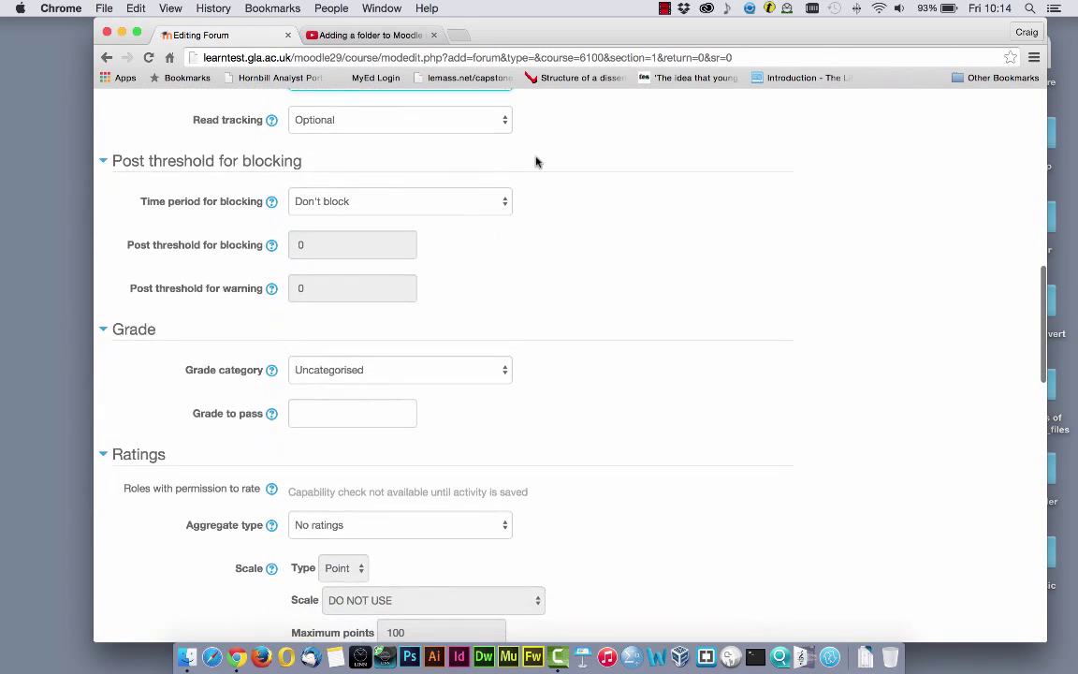
scroll(536, 162, down, 3)
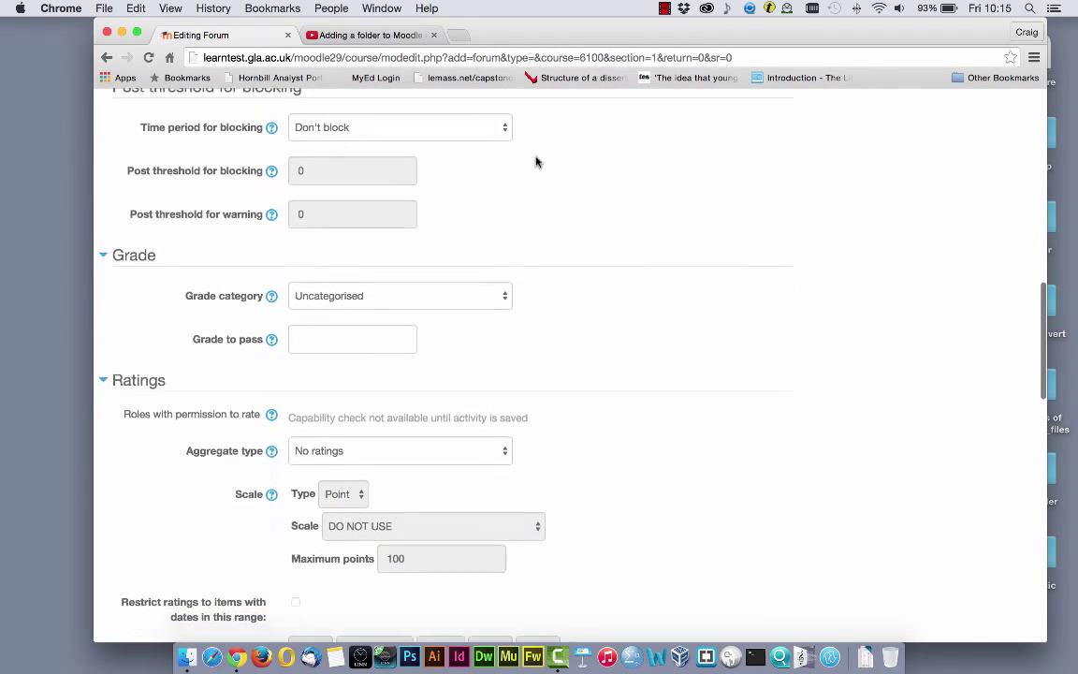
scroll(536, 162, down, 7)
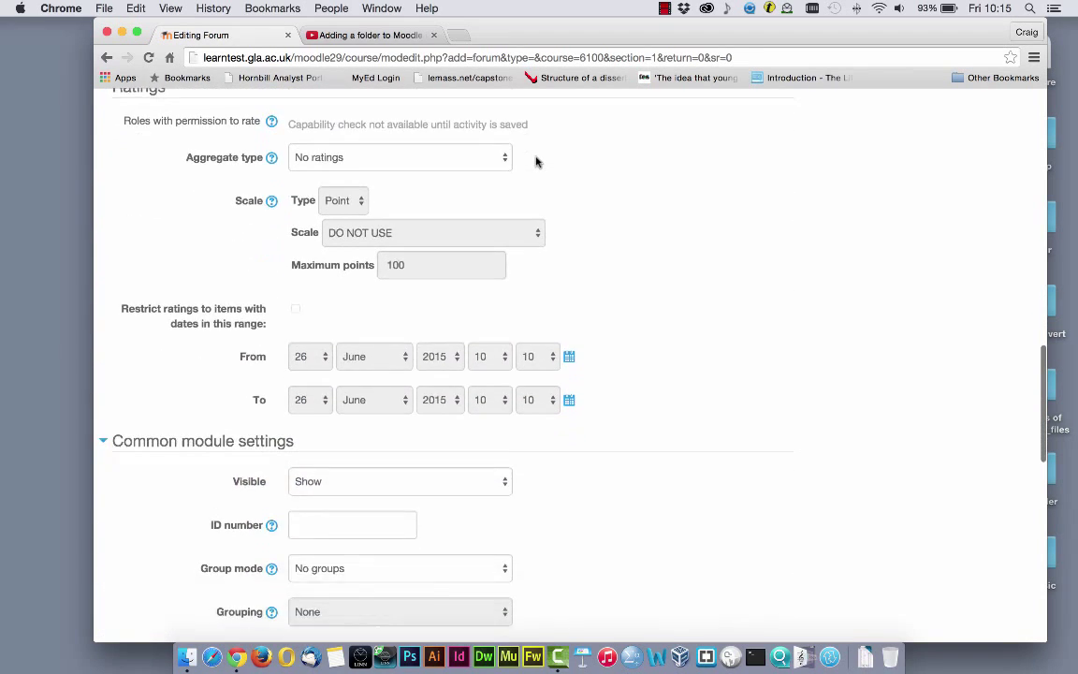
scroll(536, 162, down, 4)
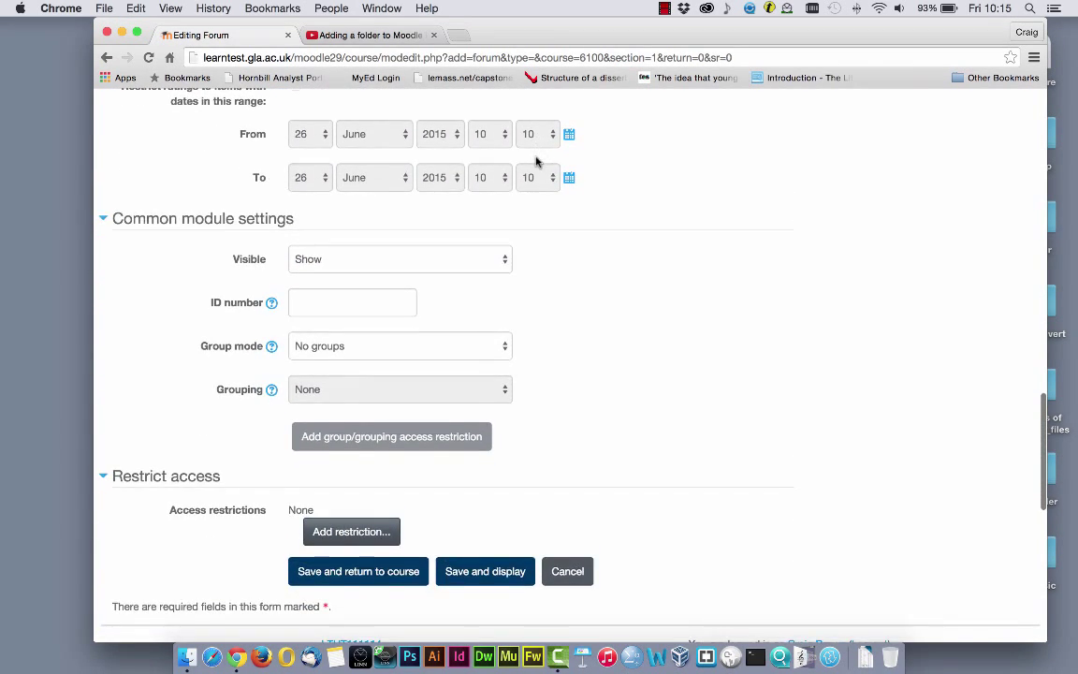
scroll(536, 162, down, 2)
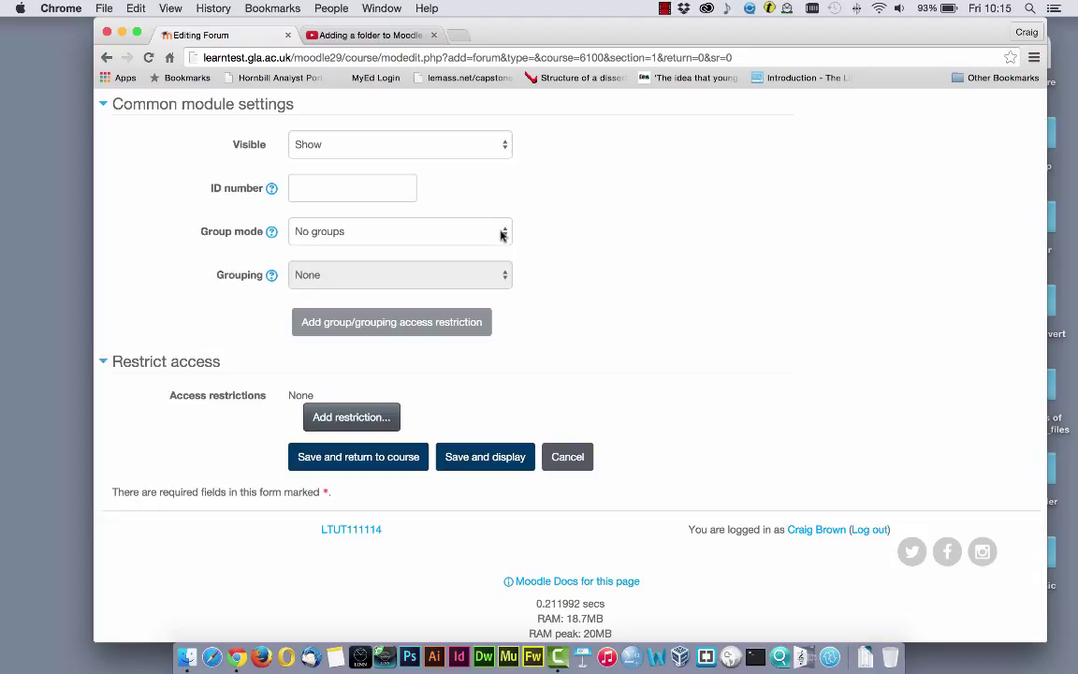
click(500, 234)
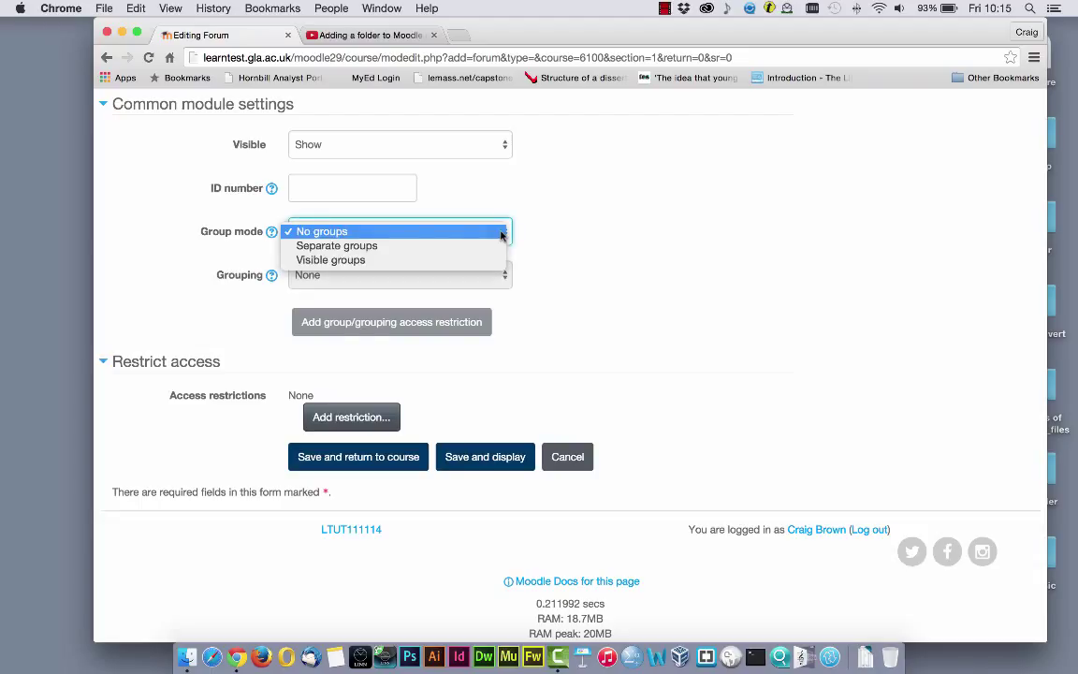
click(590, 242)
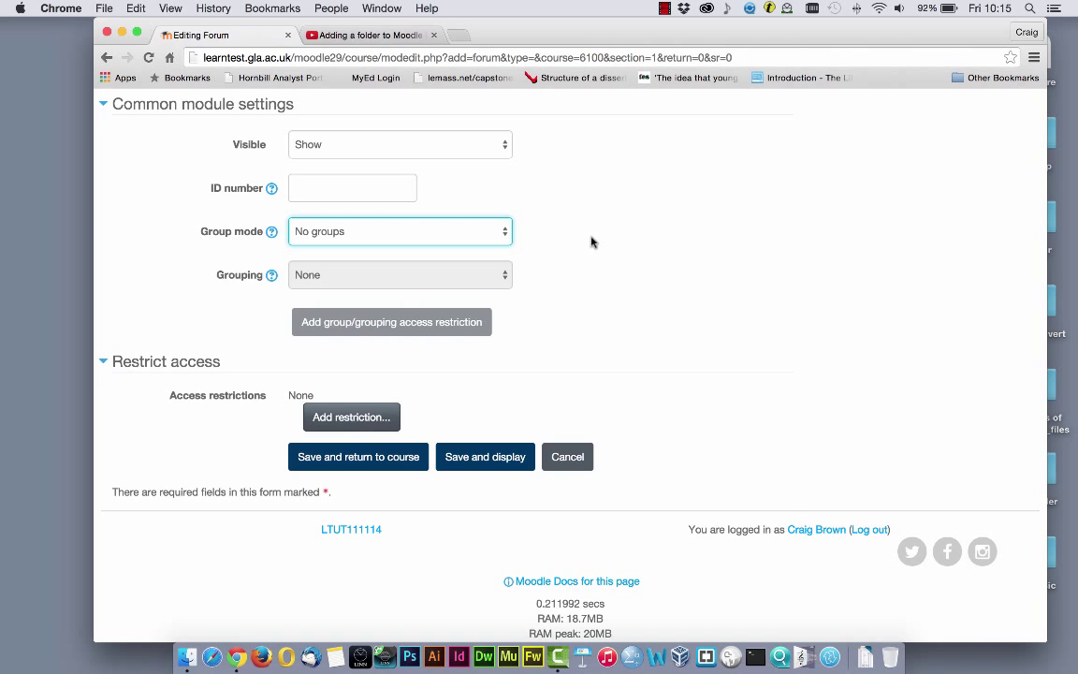
scroll(591, 242, down, 3)
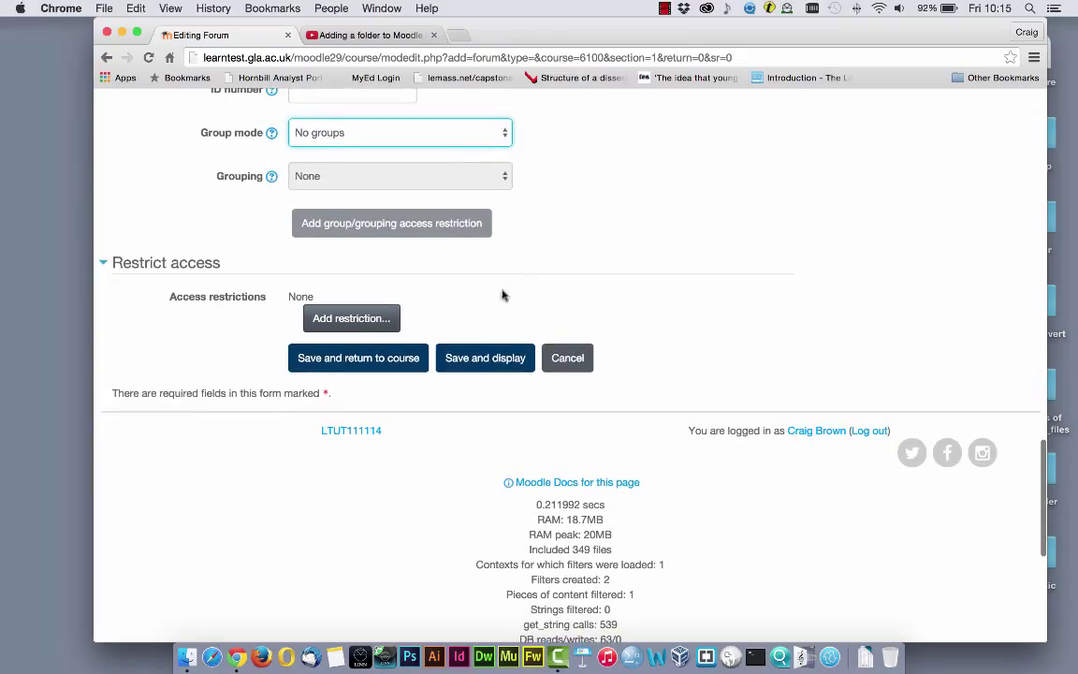
click(474, 361)
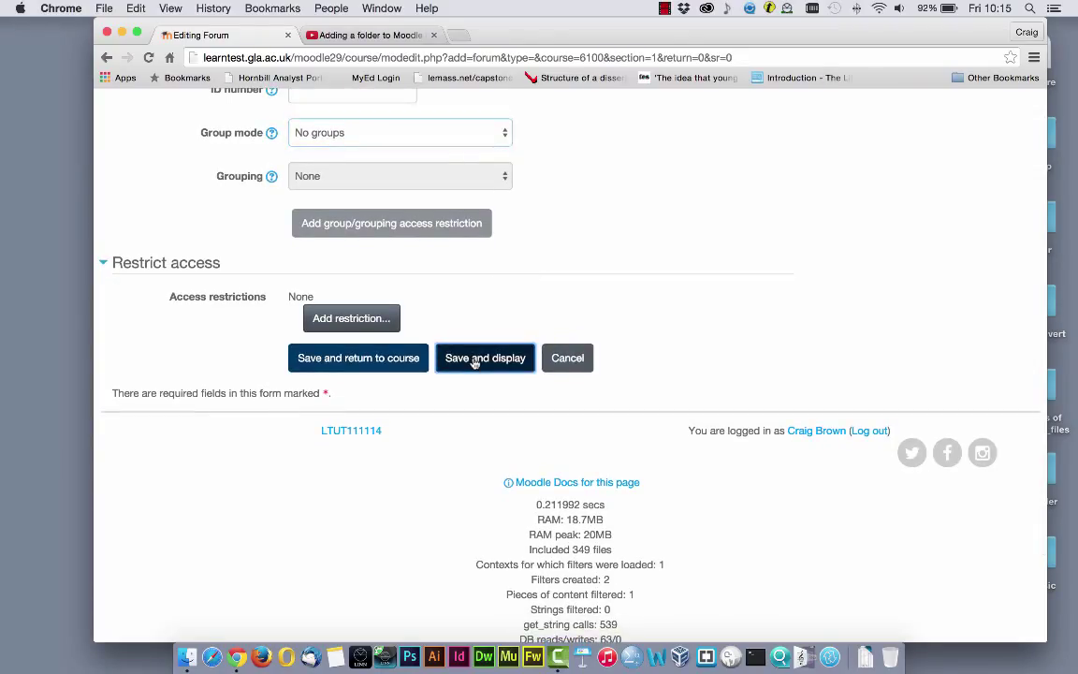